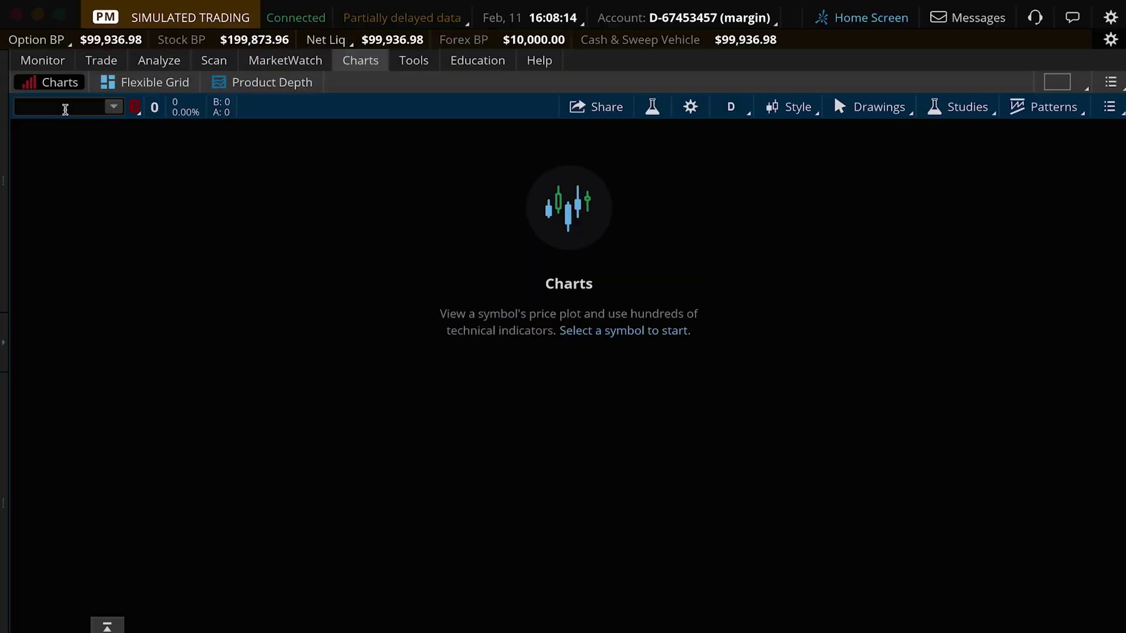
Step: Chart MSFT on 1-year daily bars and add a StochasticFull (80, 20, 10, 10) lower pane
{"action": "type", "text": "MSFT"}
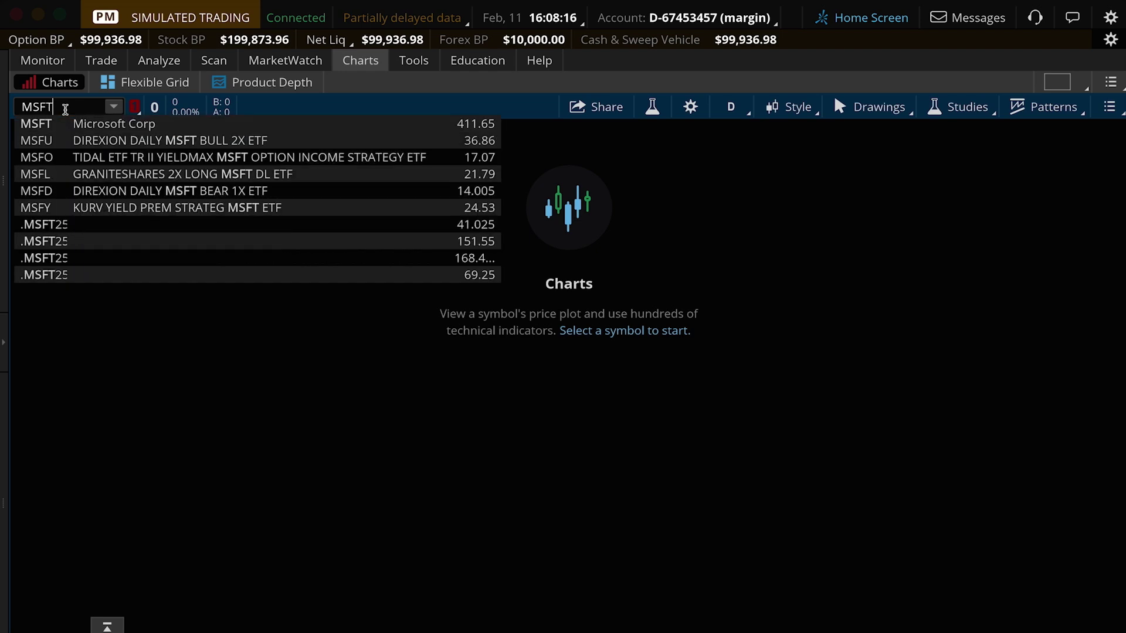
{"action": "key", "text": "Return"}
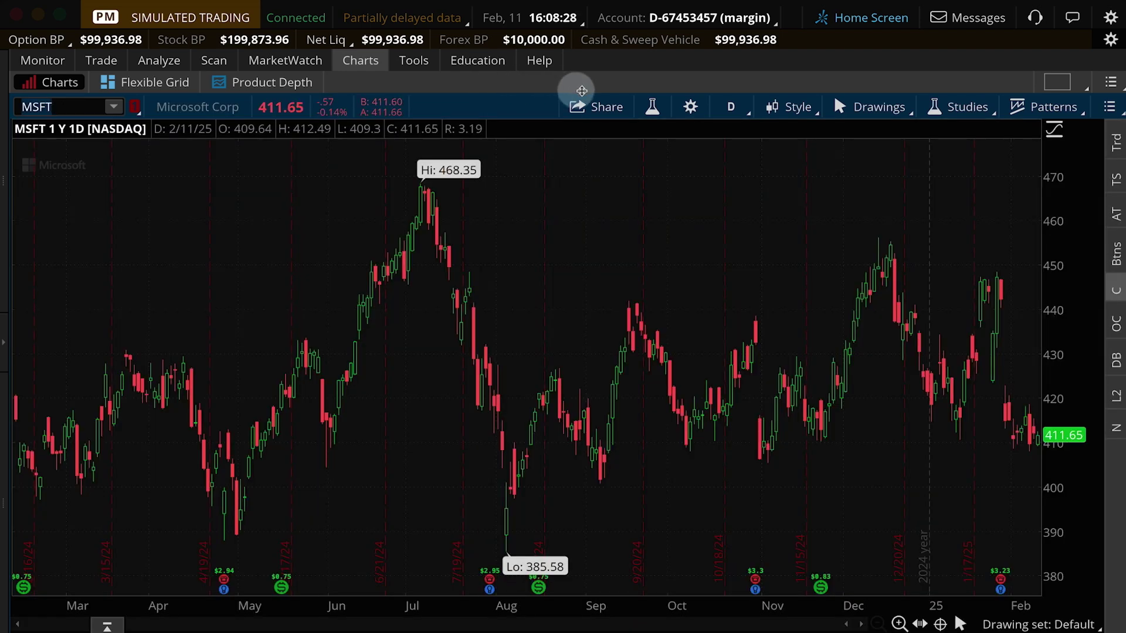
{"action": "left_click", "coordinate": [656, 107]}
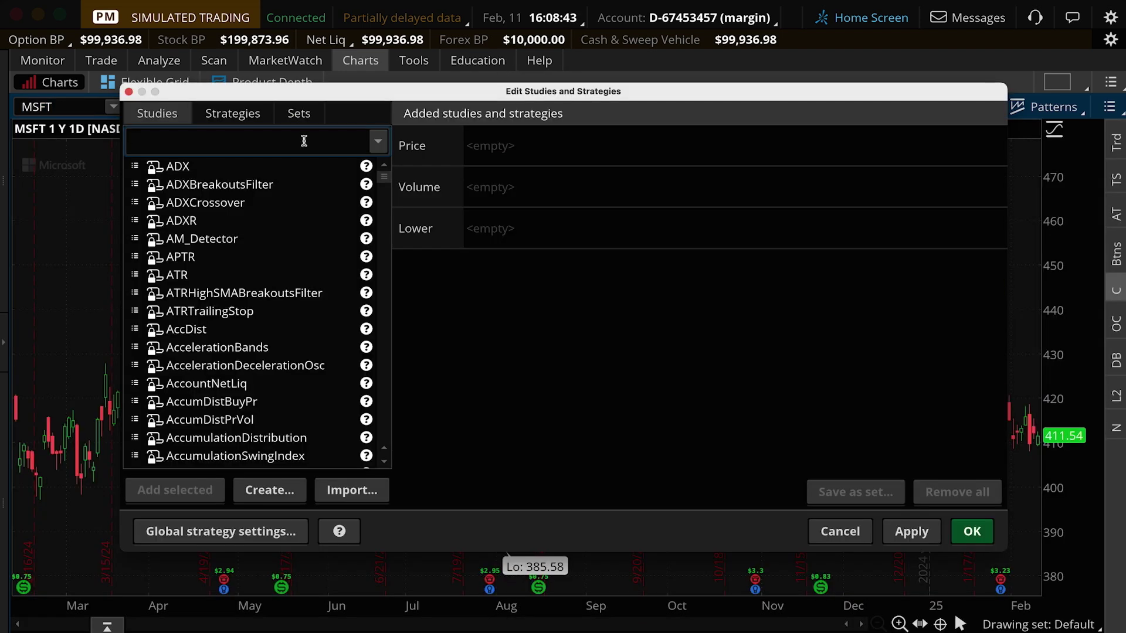
{"action": "type", "text": "stoc"}
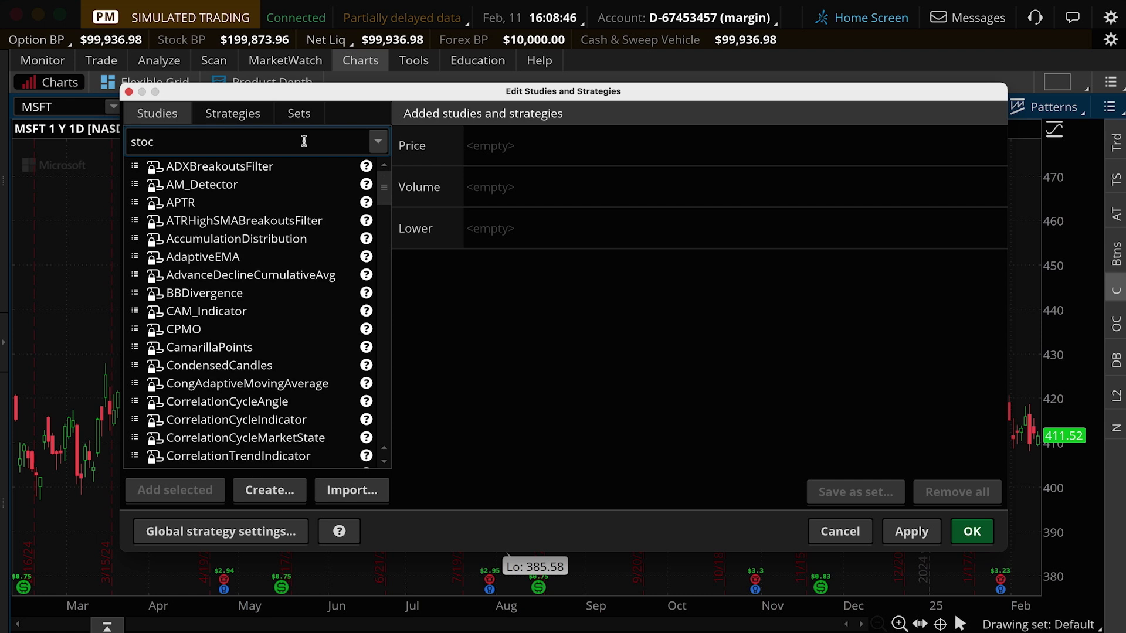
{"action": "type", "text": "h"}
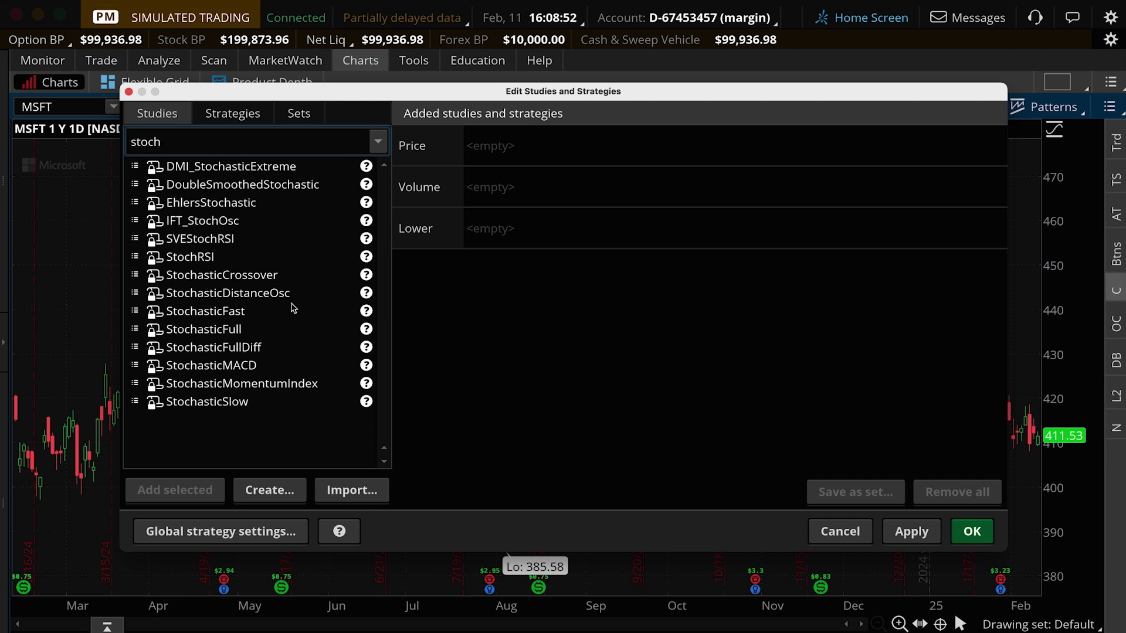
{"action": "left_click", "coordinate": [208, 330]}
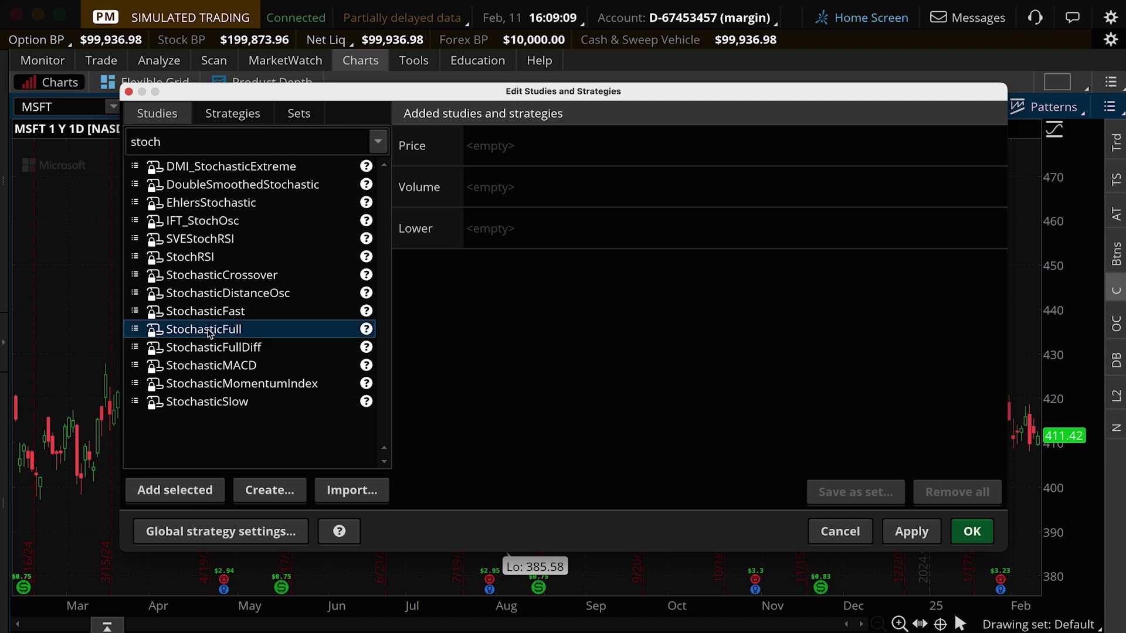
{"action": "left_click", "coordinate": [184, 493]}
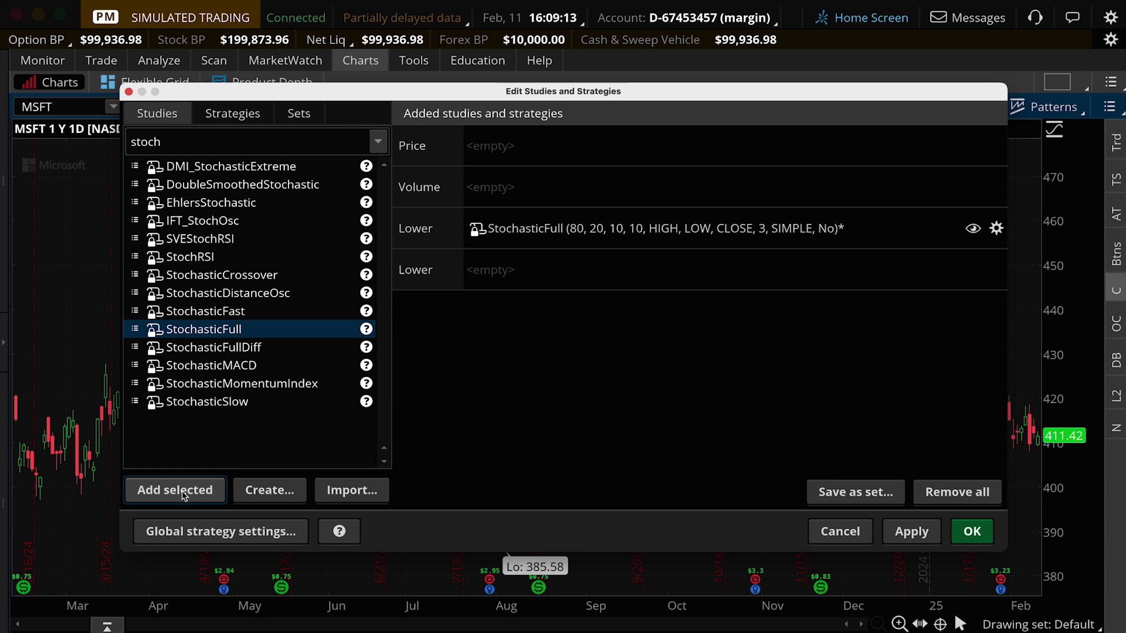
{"action": "left_click", "coordinate": [972, 531]}
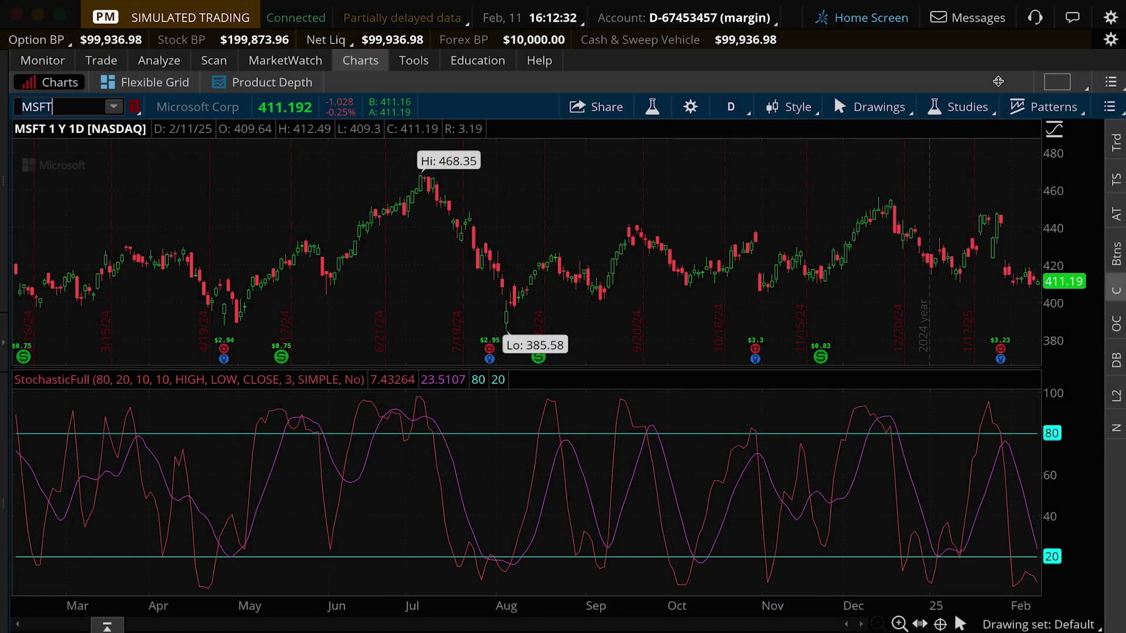
{"action": "key", "text": "BackSpace"}
{"action": "key", "text": "BackSpace"}
{"action": "key", "text": "BackSpace"}
{"action": "key", "text": "BackSpace"}
{"action": "type", "text": "PL"}
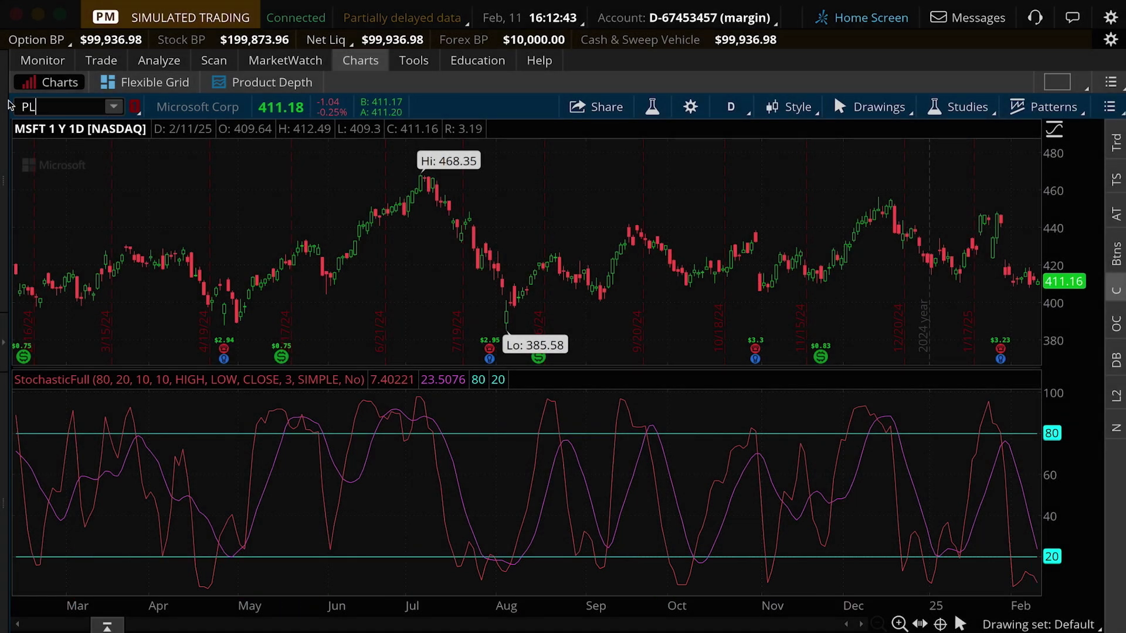
{"action": "left_click", "coordinate": [129, 133]}
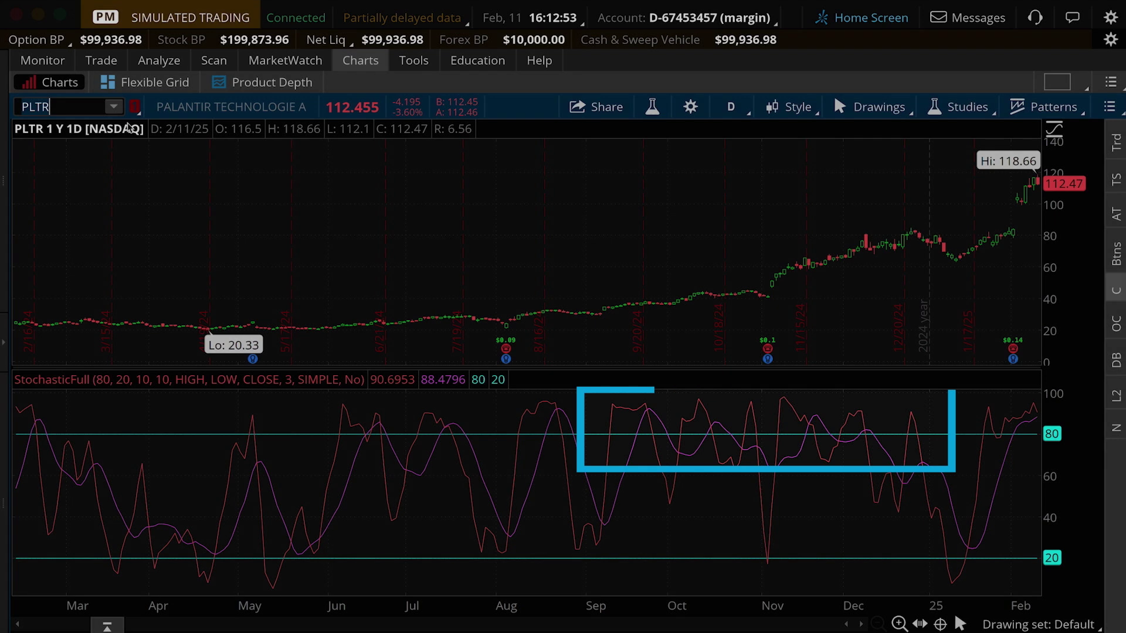
{"action": "key", "text": "BackSpace"}
{"action": "key", "text": "BackSpace"}
{"action": "key", "text": "BackSpace"}
{"action": "key", "text": "BackSpace"}
{"action": "type", "text": "KSS"}
{"action": "key", "text": "Return"}
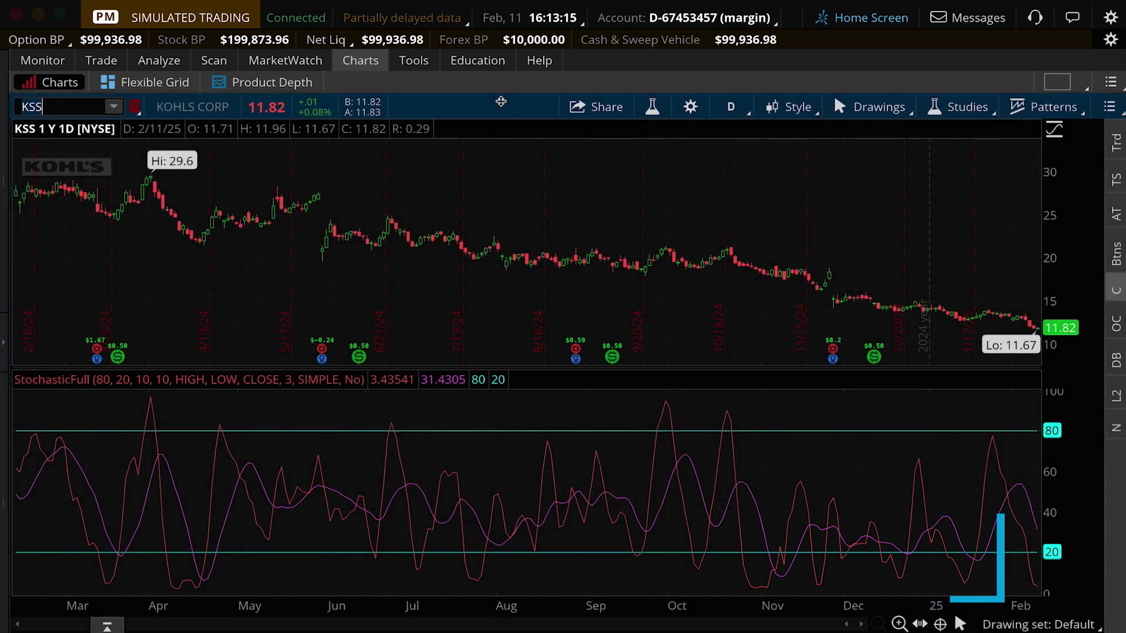
{"action": "left_click", "coordinate": [72, 105]}
{"action": "type", "text": "MSFT"}
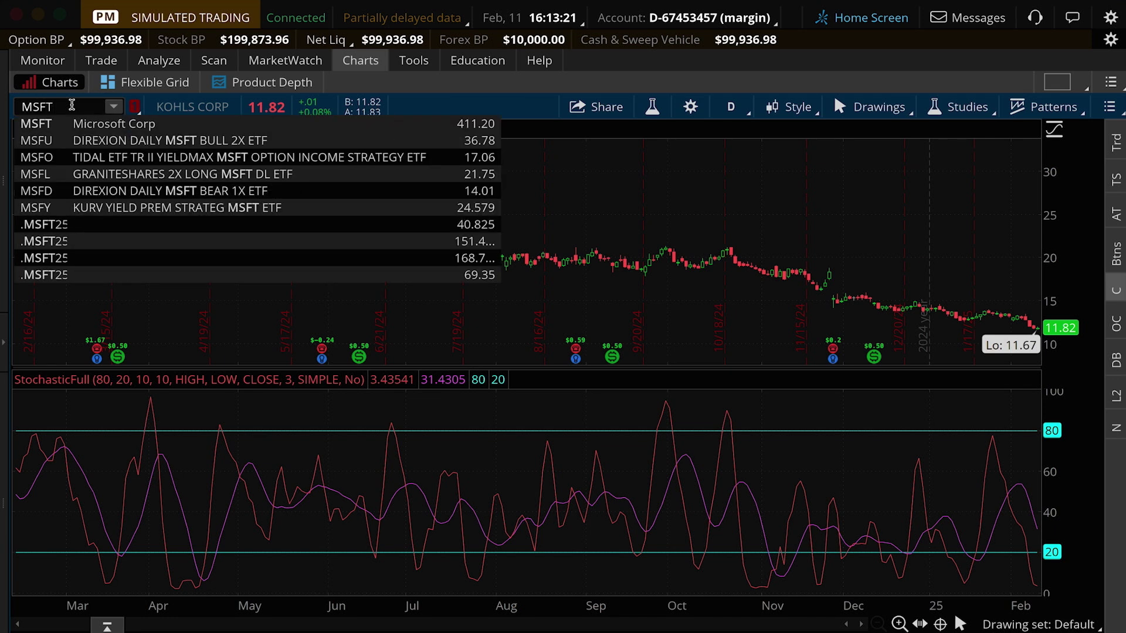
{"action": "key", "text": "Return"}
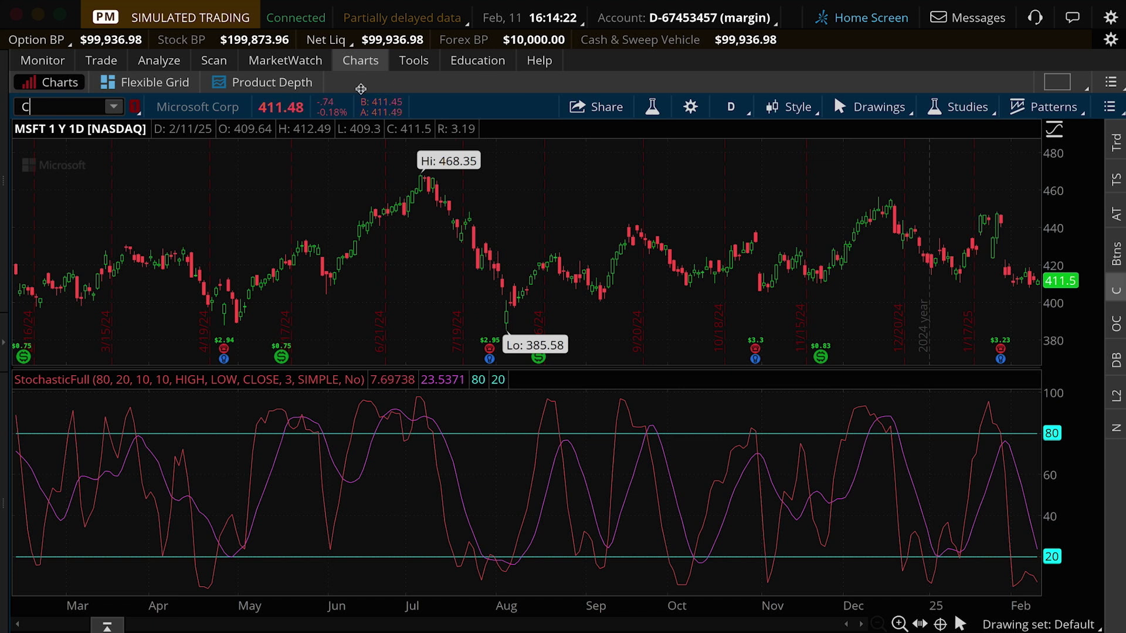
Step: Load CAG from the symbol suggestions, then replace OKLO with Graham Corp (GHM)
{"action": "type", "text": "CAG"}
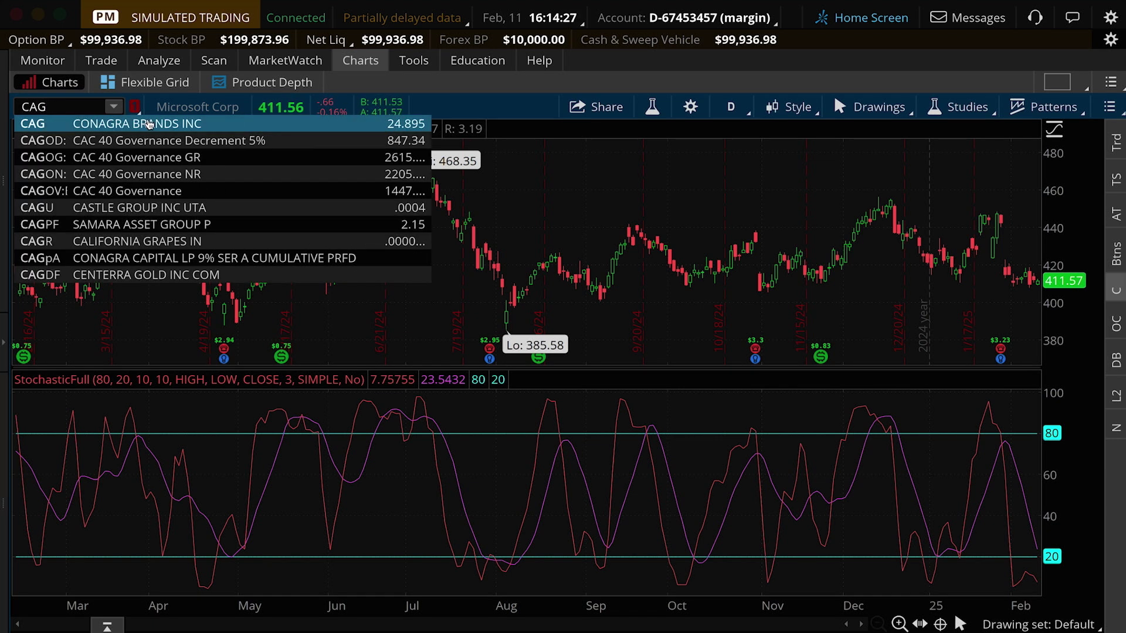
{"action": "left_click", "coordinate": [148, 124]}
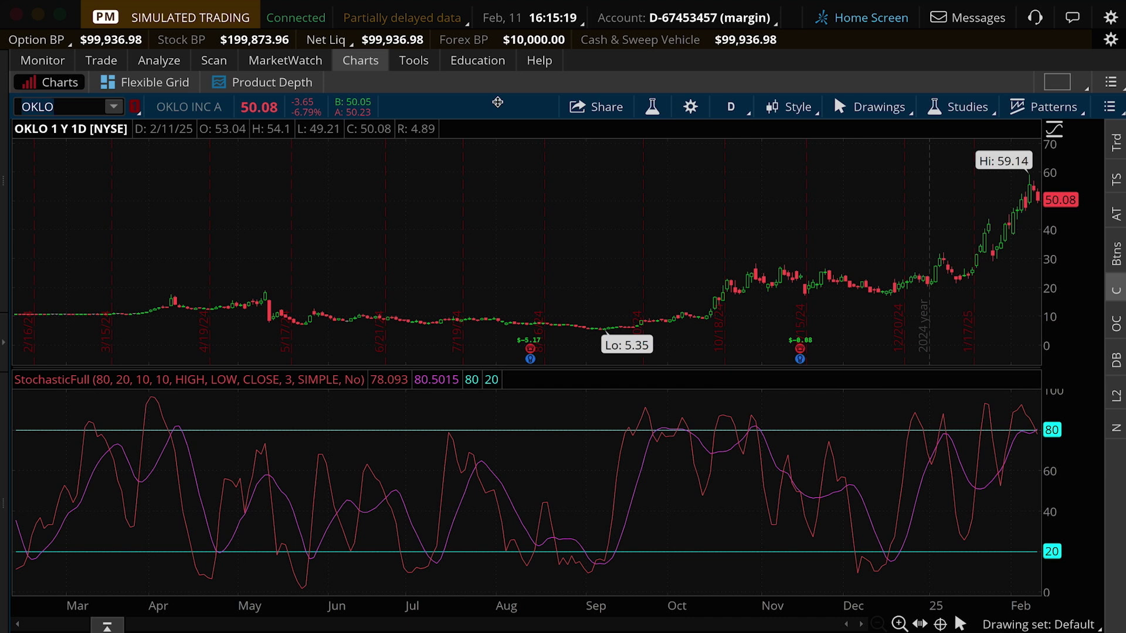
{"action": "key", "text": "BackSpace"}
{"action": "key", "text": "BackSpace"}
{"action": "key", "text": "BackSpace"}
{"action": "key", "text": "BackSpace"}
{"action": "type", "text": "GHM"}
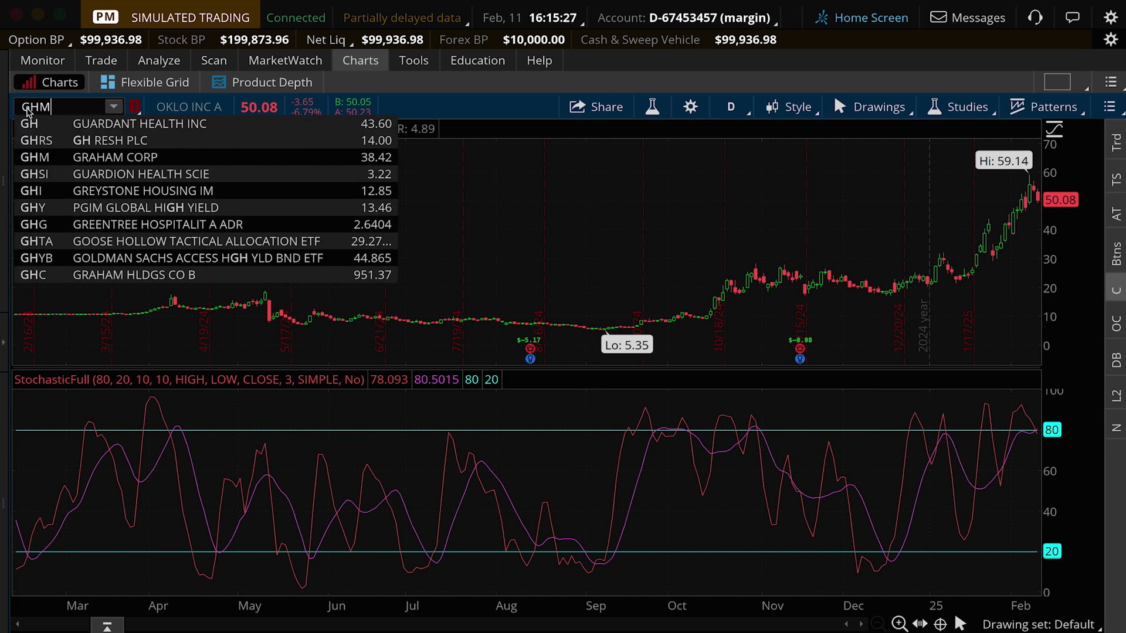
{"action": "left_click", "coordinate": [140, 125]}
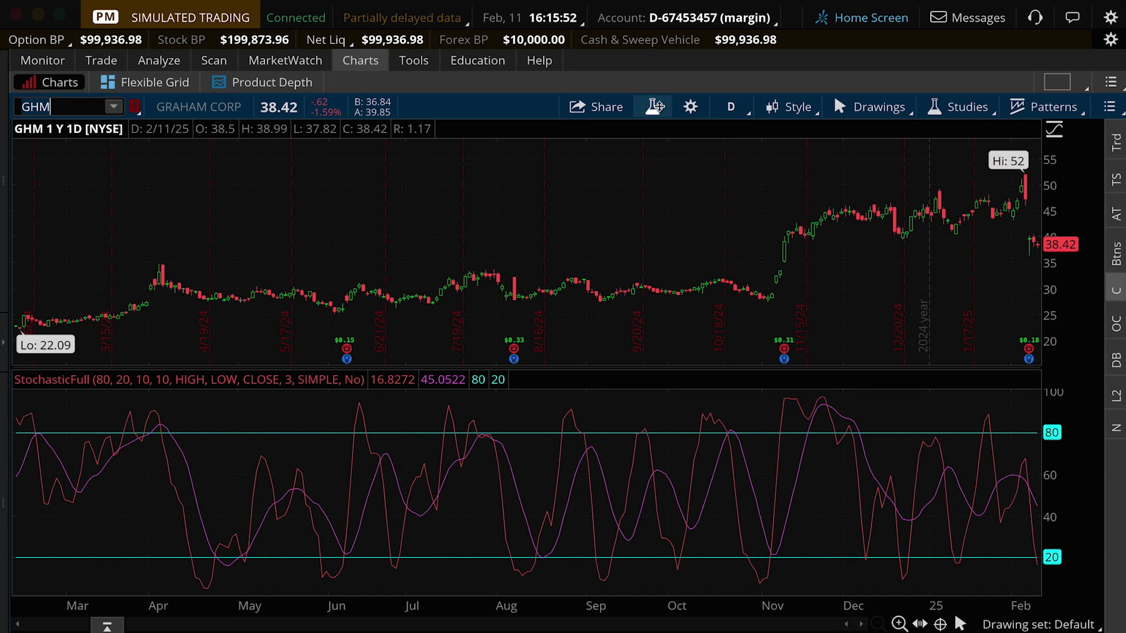
Step: Overlay SimpleMovingAvg (CLOSE, 10) on price, then chart Deere & Co (DE)
{"action": "left_click", "coordinate": [655, 106]}
{"action": "left_click", "coordinate": [221, 140]}
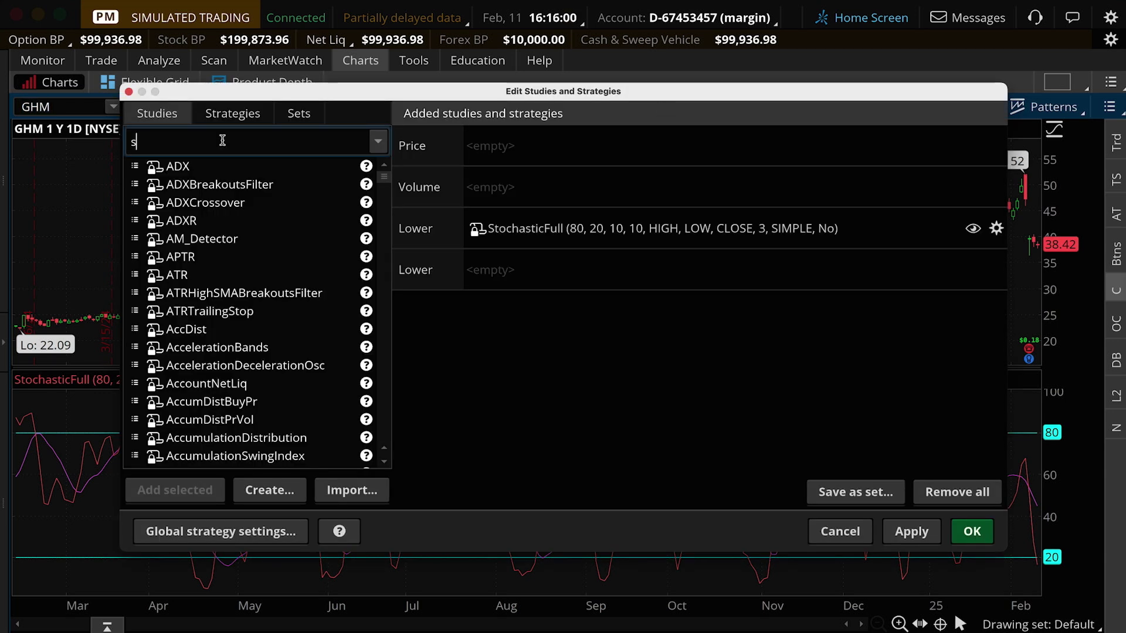
{"action": "type", "text": "simp"}
{"action": "type", "text": "le"}
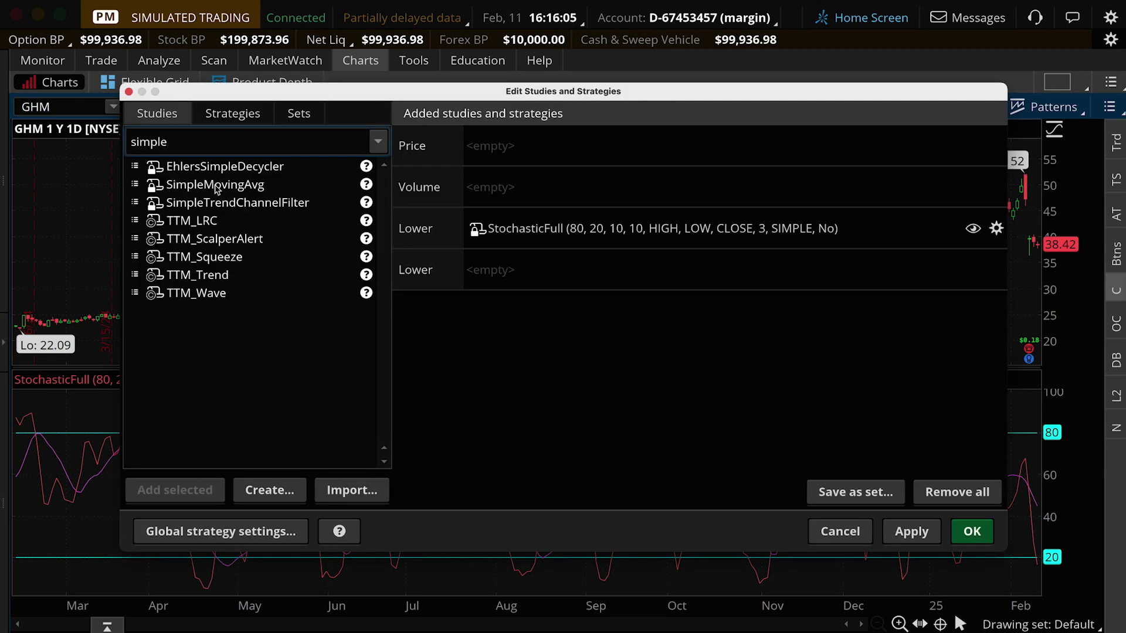
{"action": "left_click", "coordinate": [216, 186]}
{"action": "left_click", "coordinate": [174, 490]}
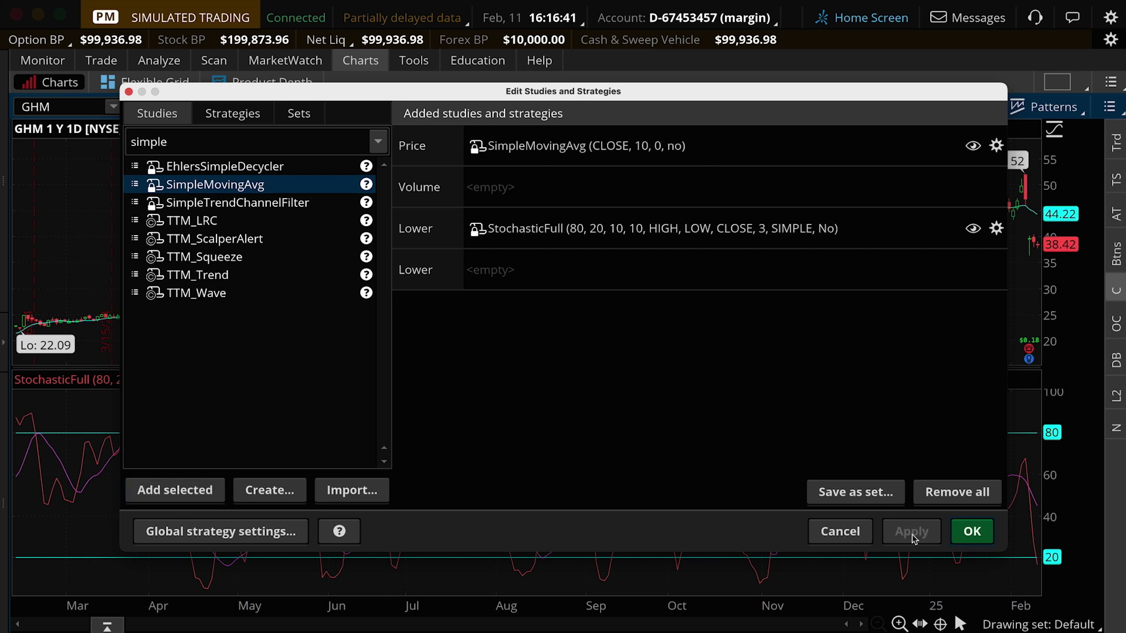
{"action": "left_click", "coordinate": [972, 531]}
{"action": "type", "text": "DE"}
{"action": "key", "text": "Return"}
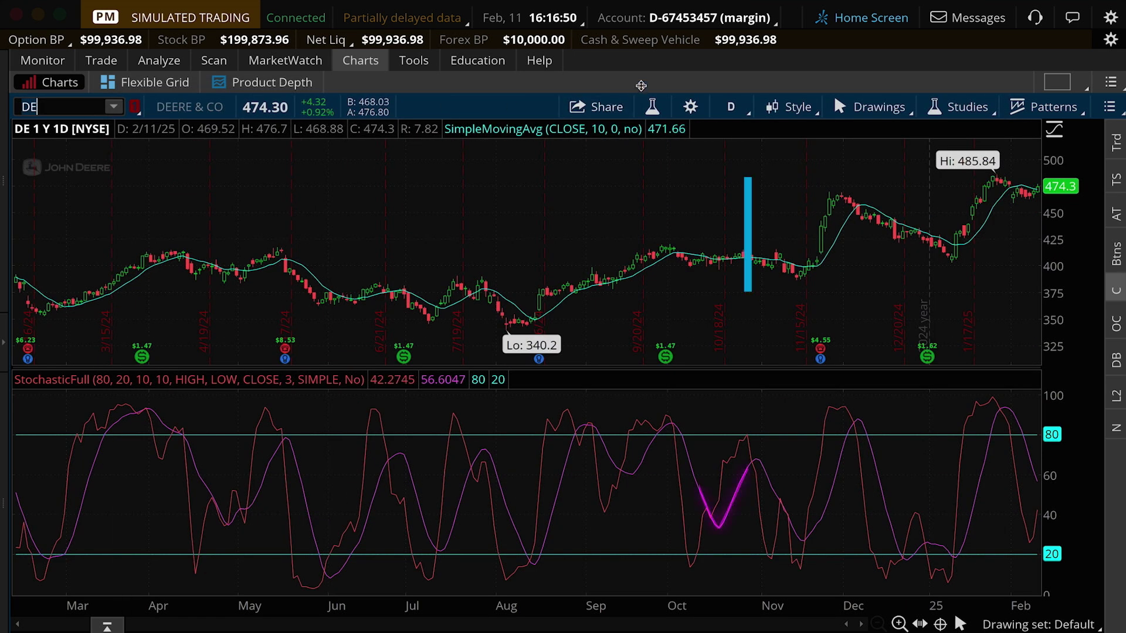